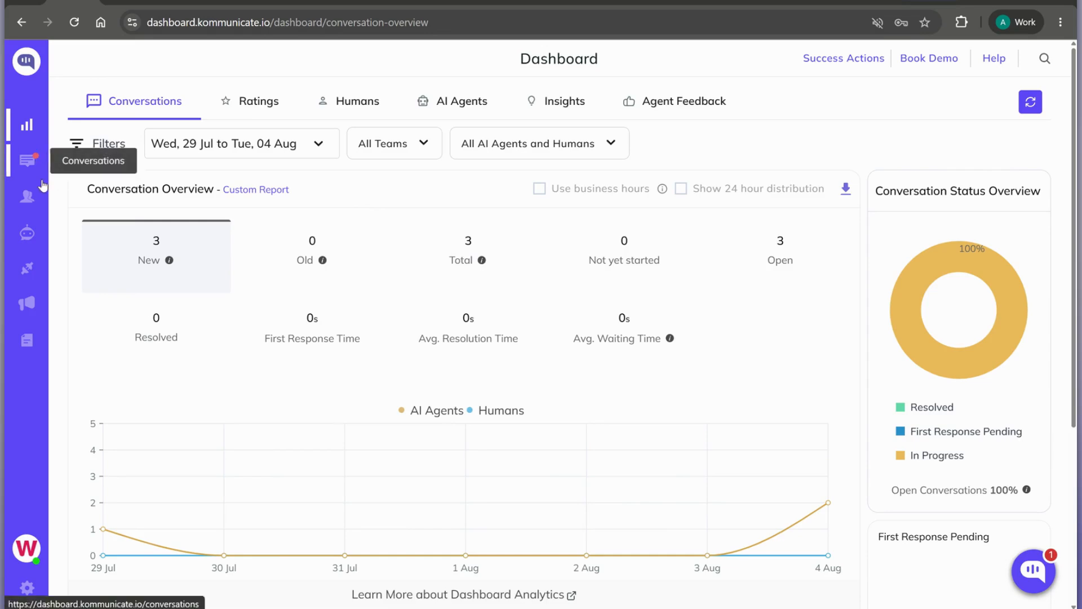
# From Integrations, filter to Messaging and pick 360dialog under the Connect WhatsApp options.
pyautogui.click(27, 268)
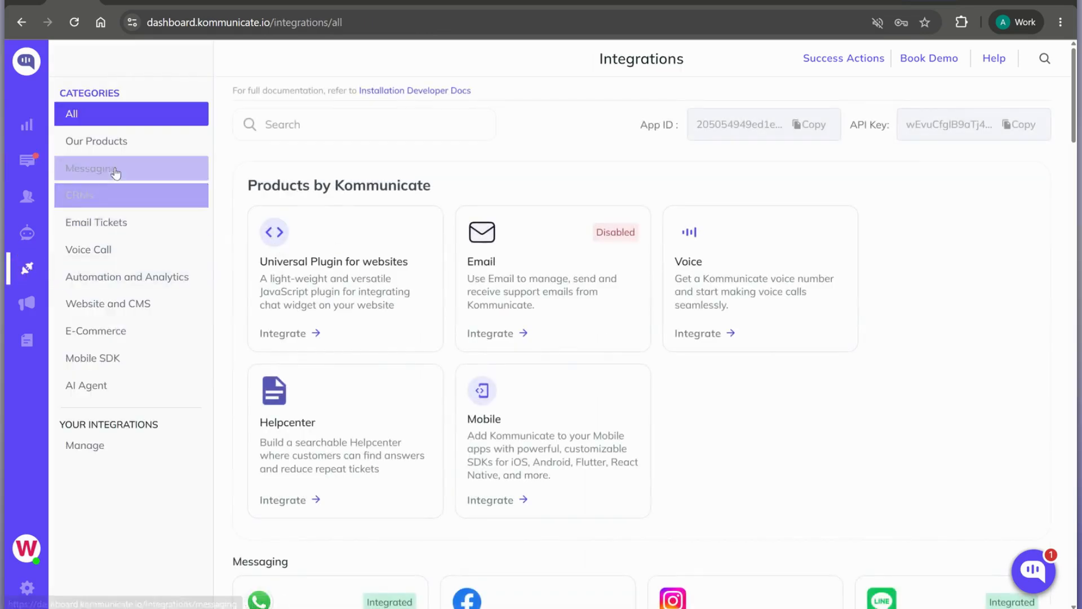
pyautogui.click(113, 168)
pyautogui.click(299, 225)
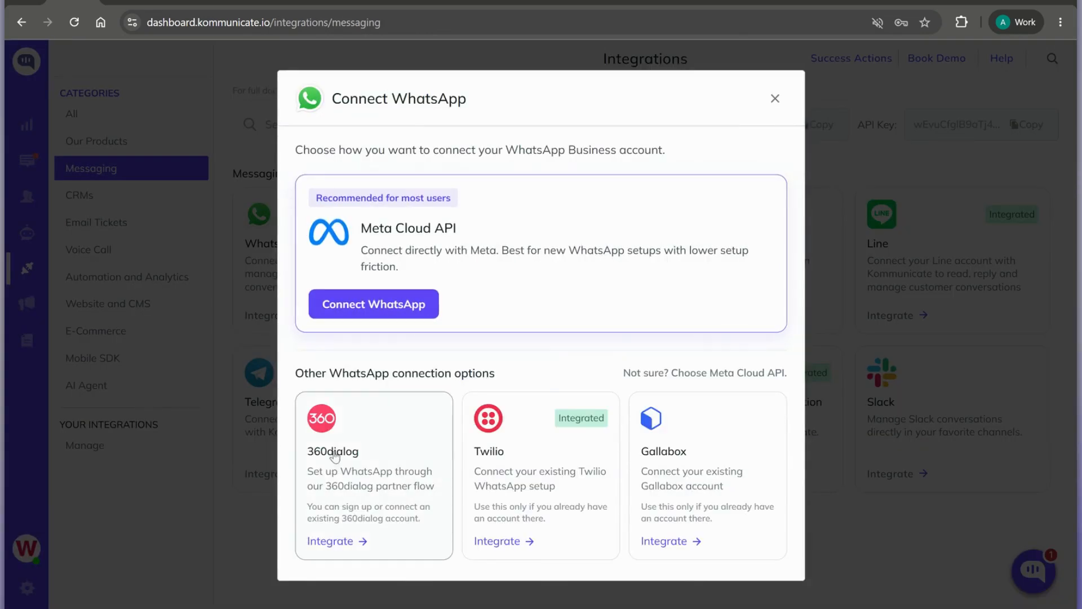
pyautogui.click(331, 426)
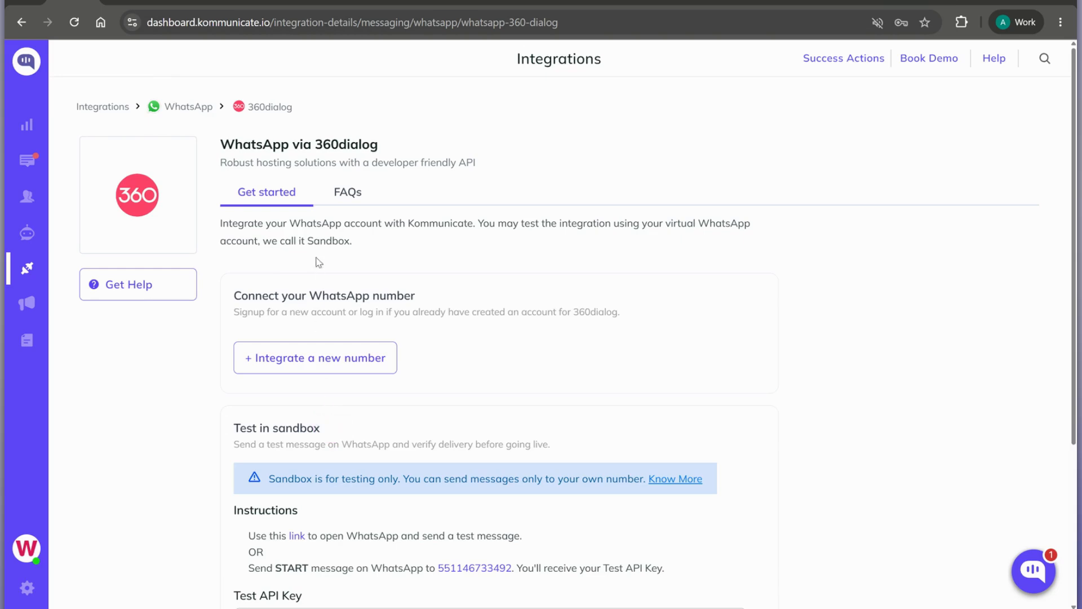
# Add a new number, filling the WhatsApp Number field from the autofill suggestion, and submit it.
pyautogui.scroll(-4, 351, 327)
pyautogui.scroll(3, 350, 331)
pyautogui.scroll(1, 349, 329)
pyautogui.scroll(-4, 361, 392)
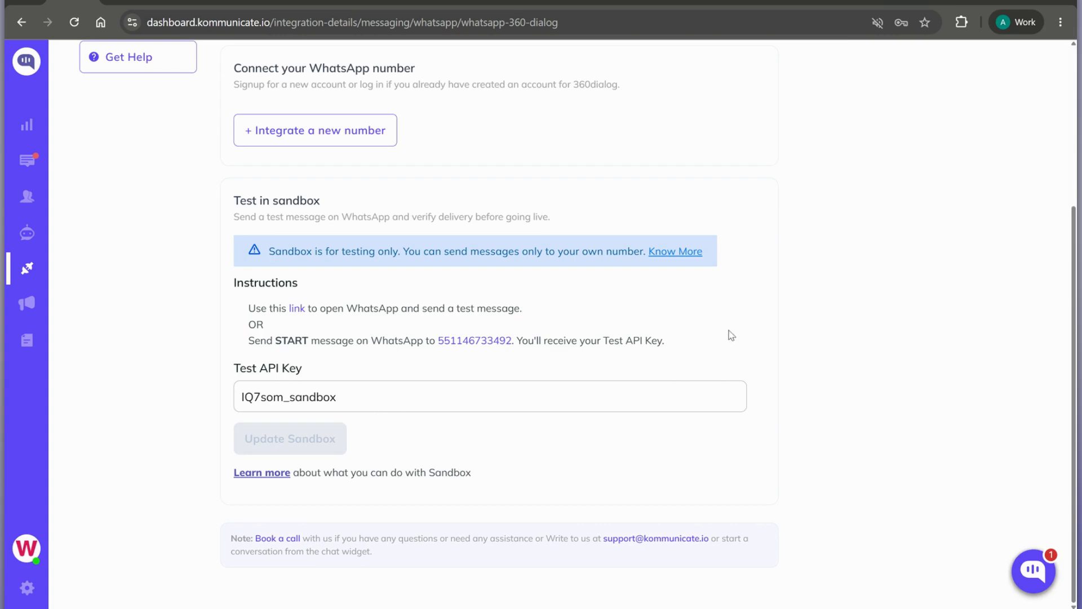
pyautogui.scroll(5, 389, 468)
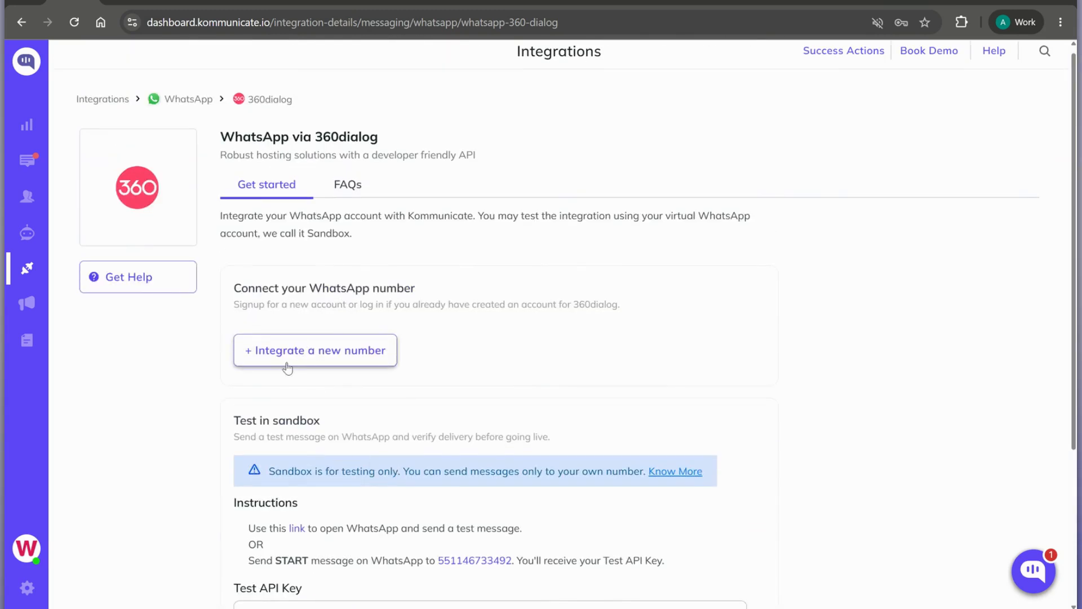
pyautogui.click(290, 354)
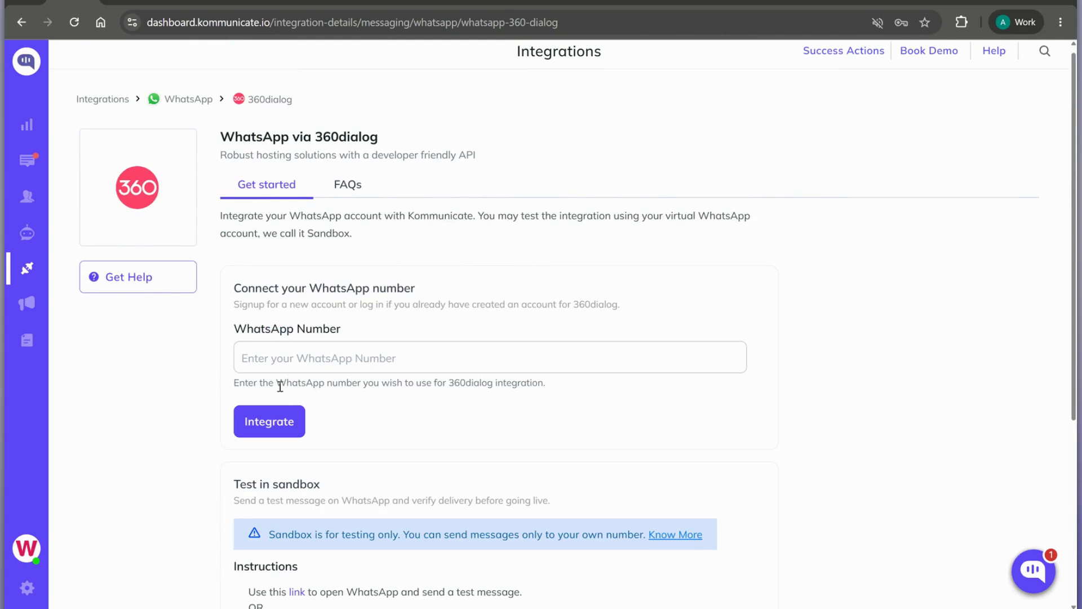
pyautogui.click(249, 362)
pyautogui.press('Down')
pyautogui.press('Return')
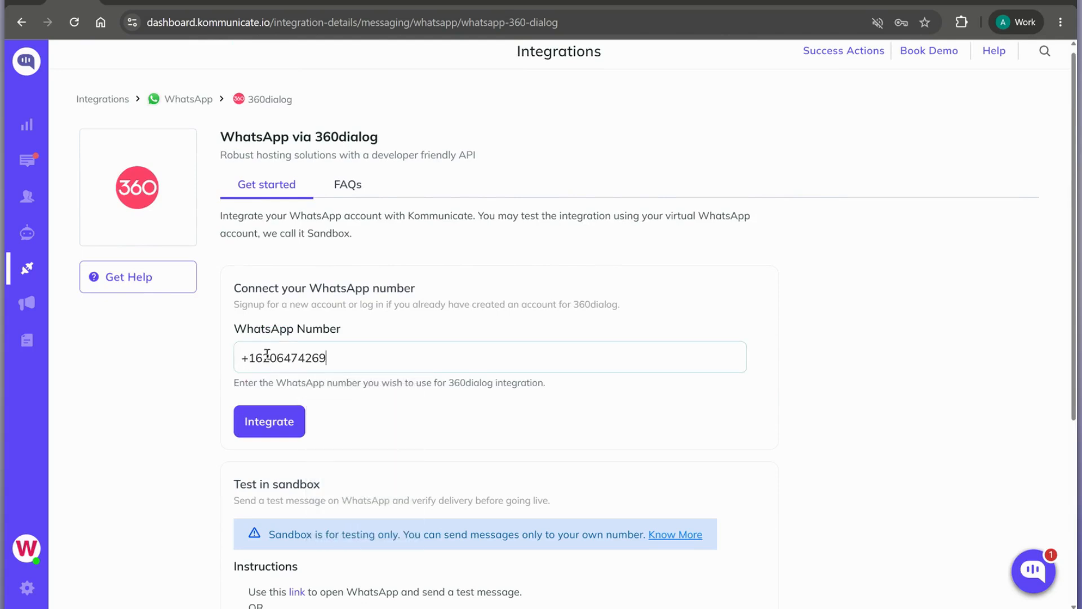
pyautogui.click(273, 426)
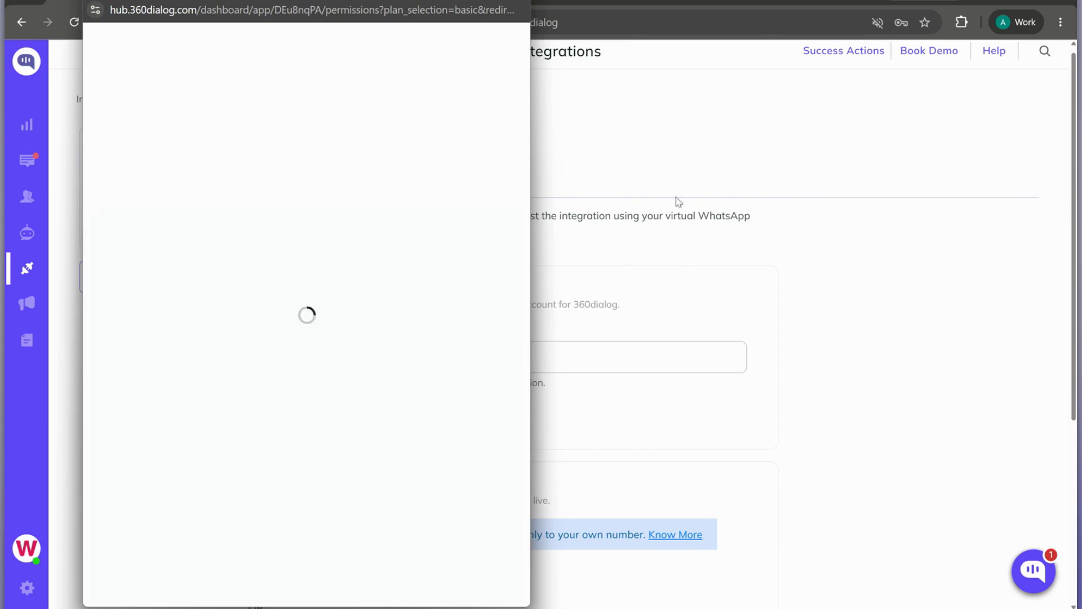
# Switch to the 360dialog 'Create a new account' signup window.
pyautogui.hotkey('ctrl', 'f')
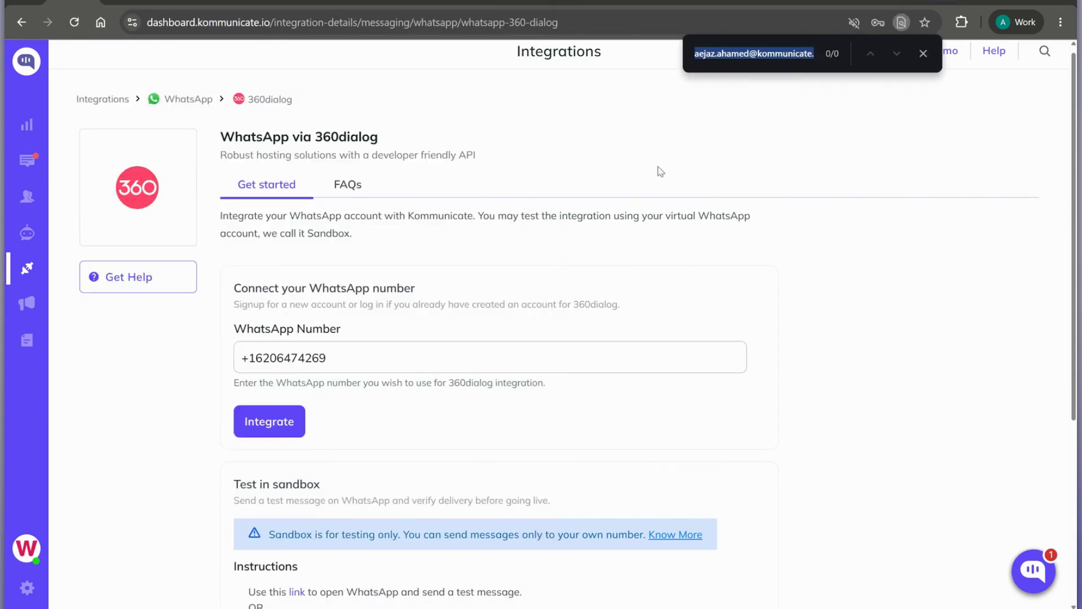
pyautogui.hotkey('alt', 'Tab')
pyautogui.click(925, 53)
pyautogui.hotkey('alt', 'Tab')
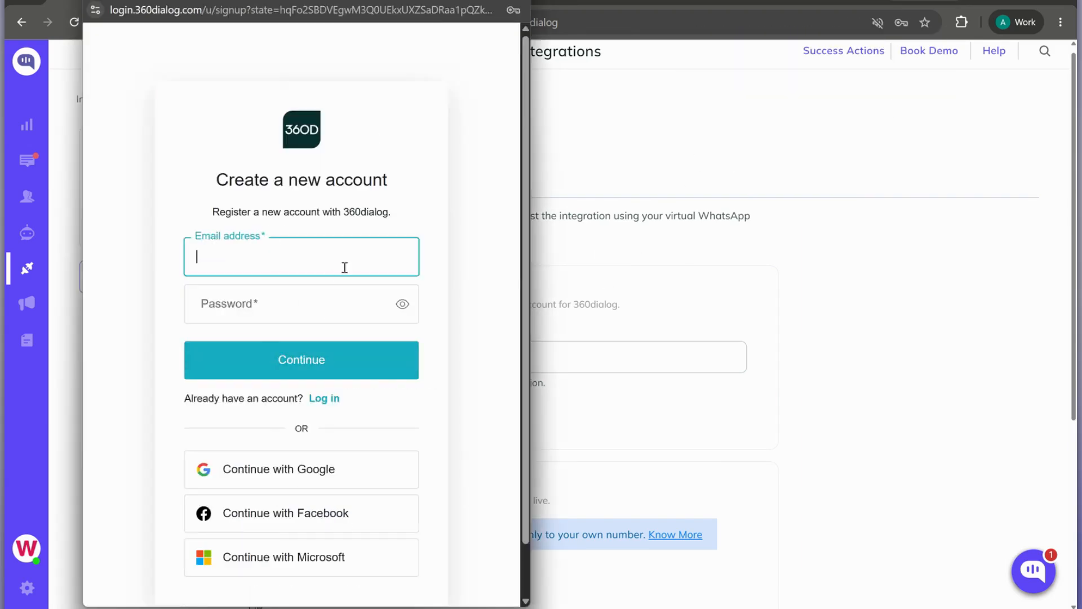
# Enter the work e-mail with a +123 suffix and the saved password, then continue.
pyautogui.click(213, 254)
pyautogui.hotkey('ctrl', 'v')
pyautogui.click(272, 257)
pyautogui.write('+123')
pyautogui.click(225, 305)
pyautogui.click(313, 347)
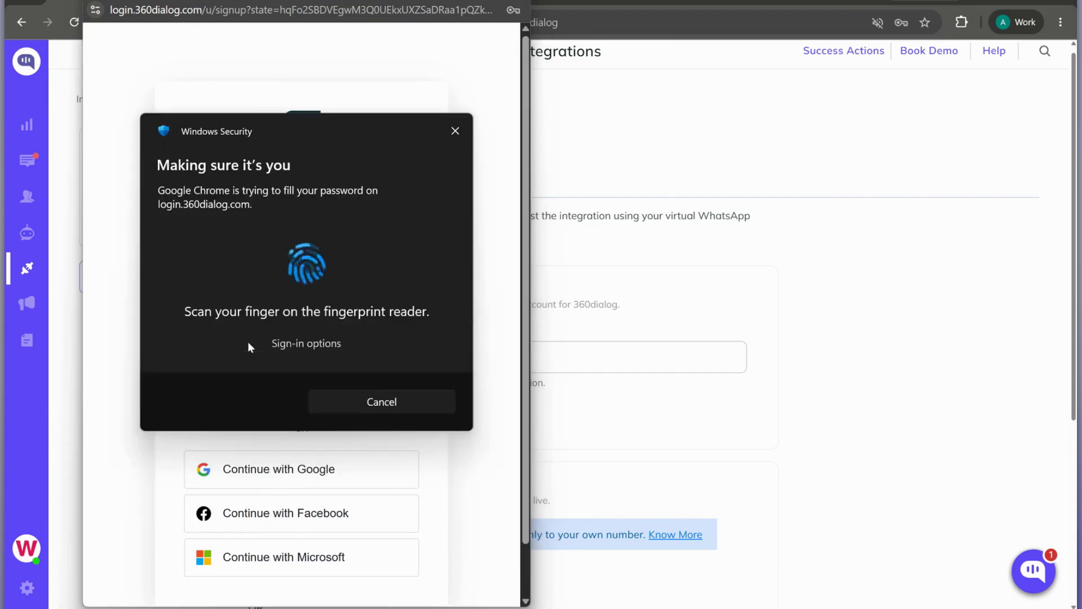
pyautogui.click(344, 523)
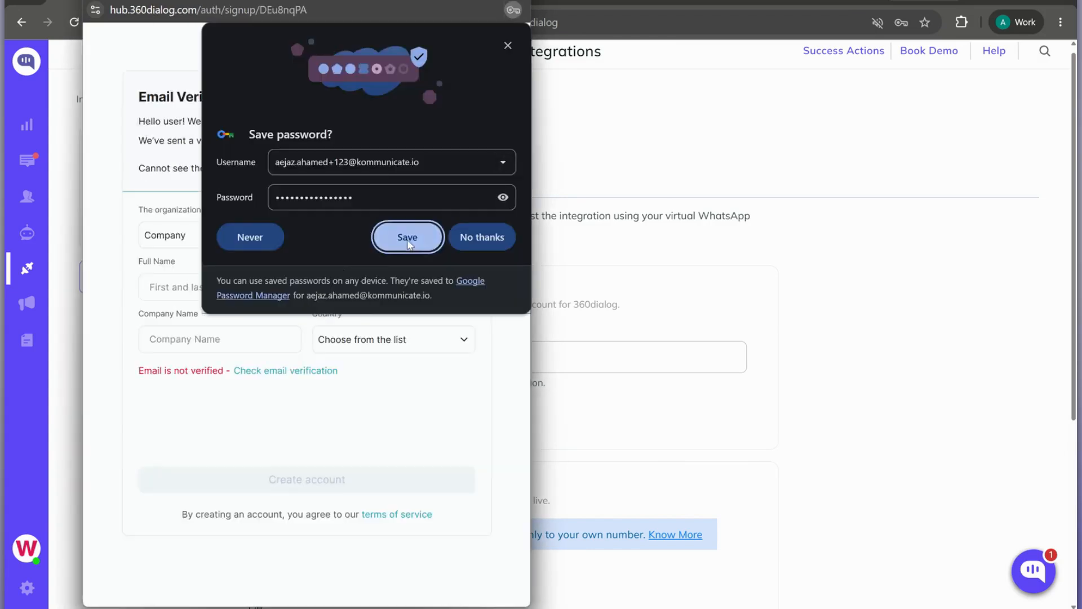
pyautogui.click(407, 239)
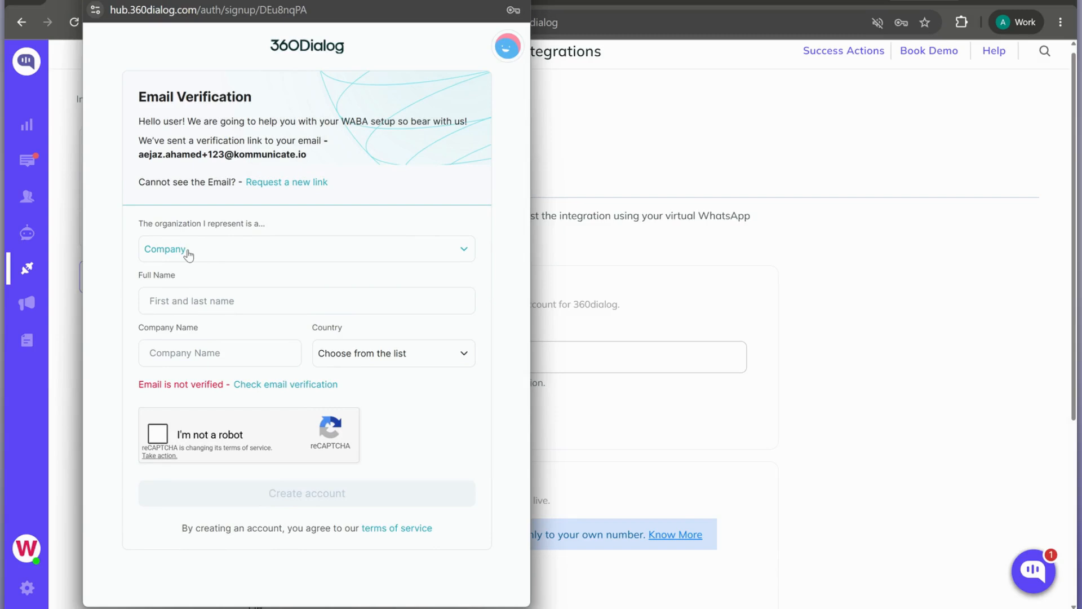
# Set organization type Company, the full name, company 'Brooke Associates' and country India.
pyautogui.click(189, 255)
pyautogui.click(212, 280)
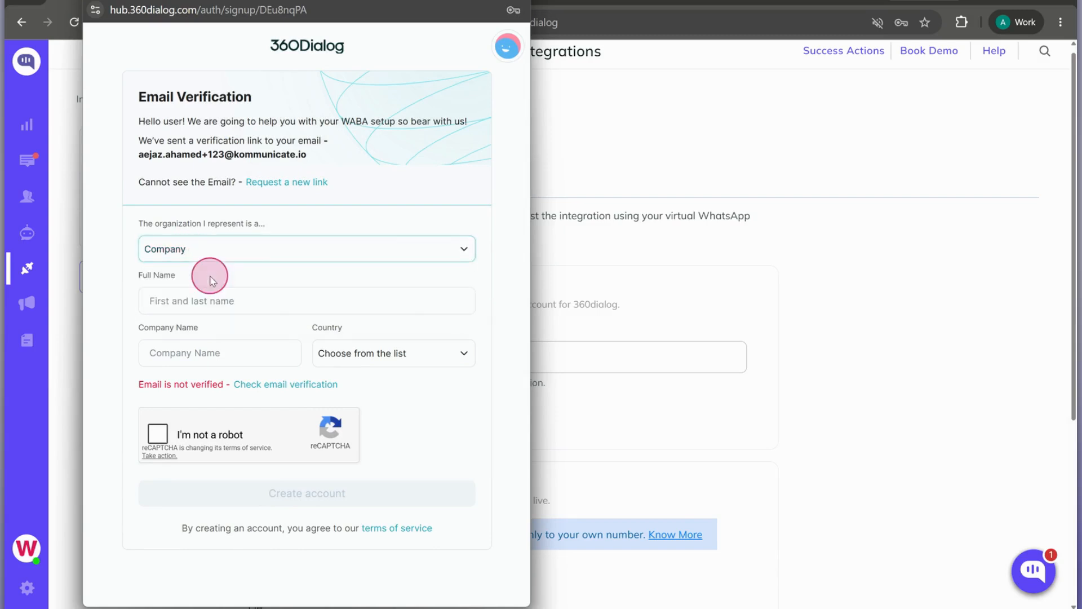
pyautogui.click(172, 299)
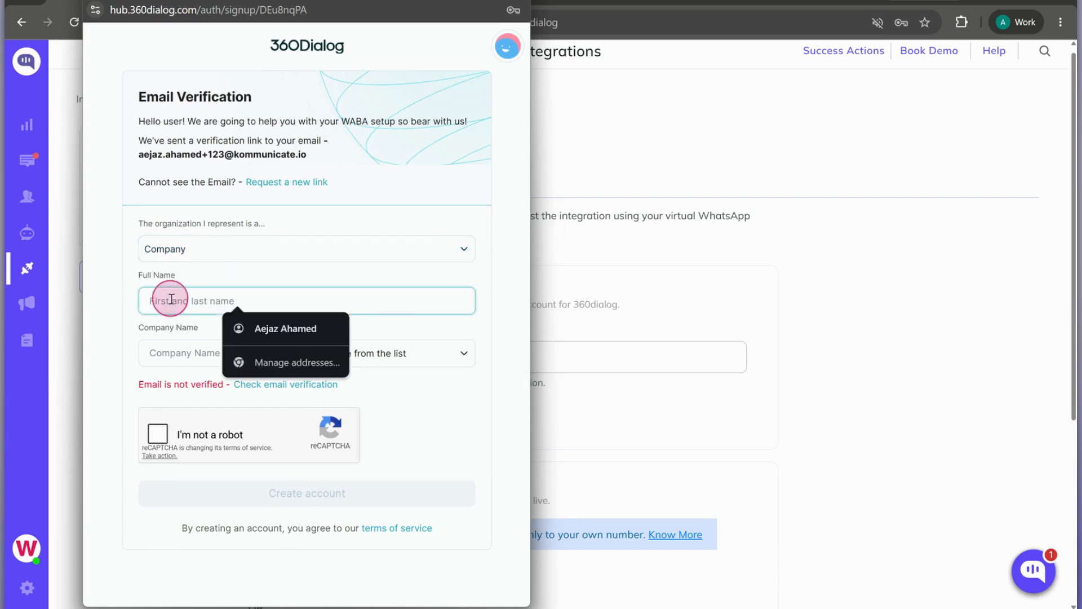
pyautogui.click(269, 330)
pyautogui.click(208, 358)
pyautogui.write('Brooke Associates')
pyautogui.click(419, 353)
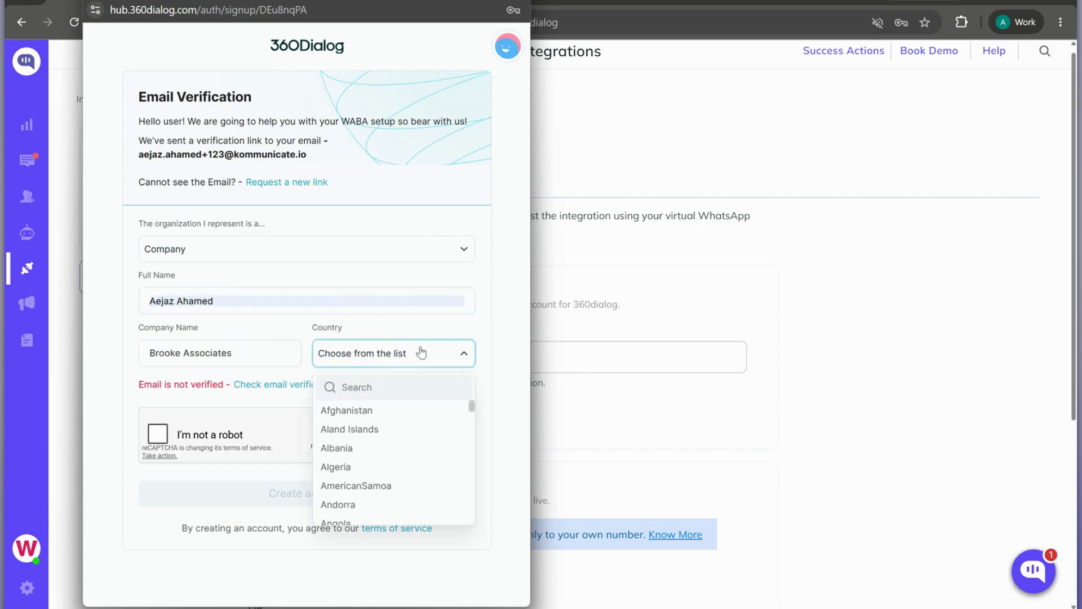
pyautogui.click(406, 385)
pyautogui.click(418, 424)
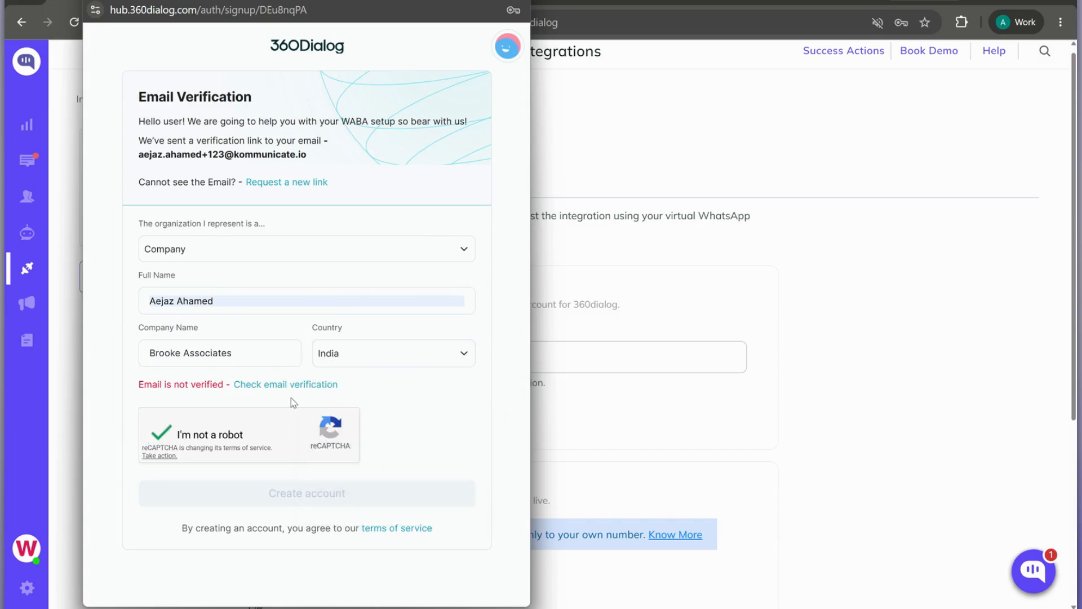
# Complete the verification check and create the 360dialog account.
pyautogui.click(373, 355)
pyautogui.click(379, 386)
pyautogui.click(422, 425)
pyautogui.click(428, 431)
pyautogui.click(267, 388)
pyautogui.click(272, 420)
# Answer No to all three number-status questions, continue, and start Meta's Embedded Signup.
pyautogui.click(237, 188)
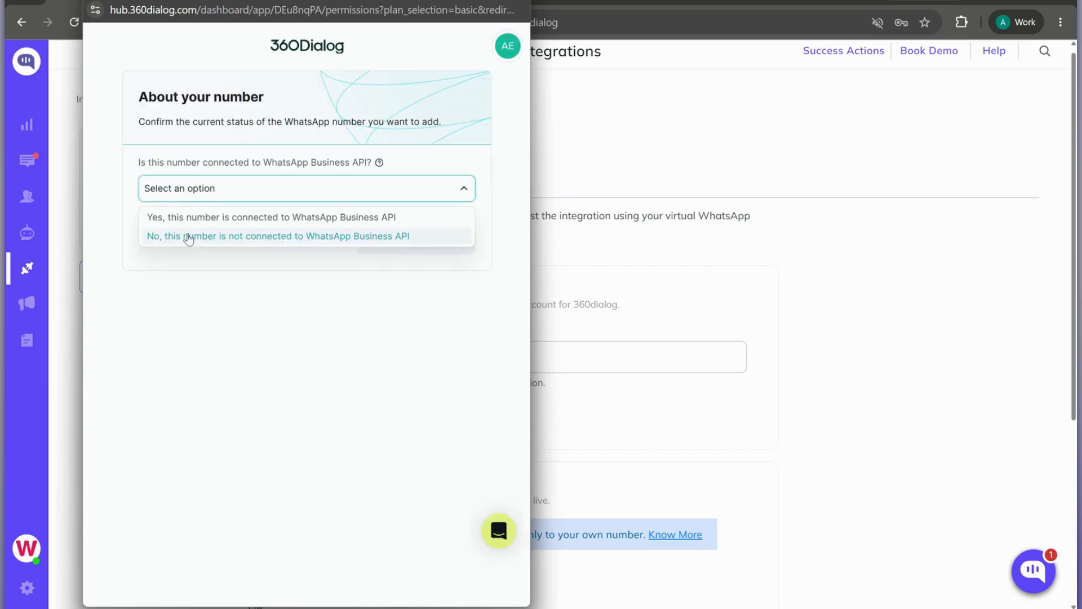
pyautogui.click(216, 236)
pyautogui.click(215, 239)
pyautogui.click(205, 288)
pyautogui.click(205, 291)
pyautogui.click(202, 340)
pyautogui.click(438, 344)
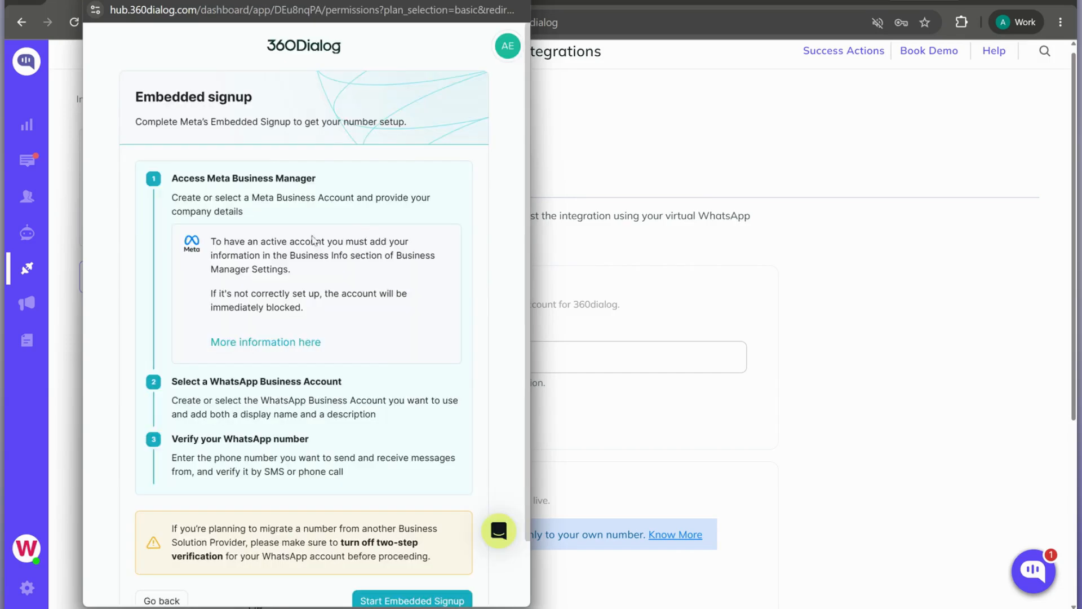
pyautogui.scroll(-1, 355, 282)
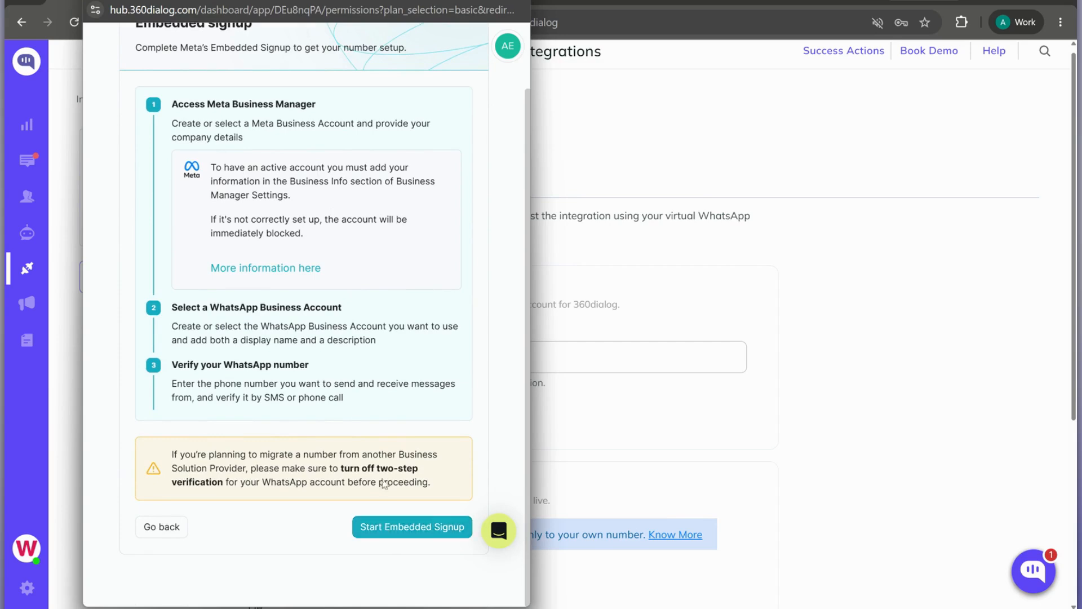
pyautogui.click(407, 535)
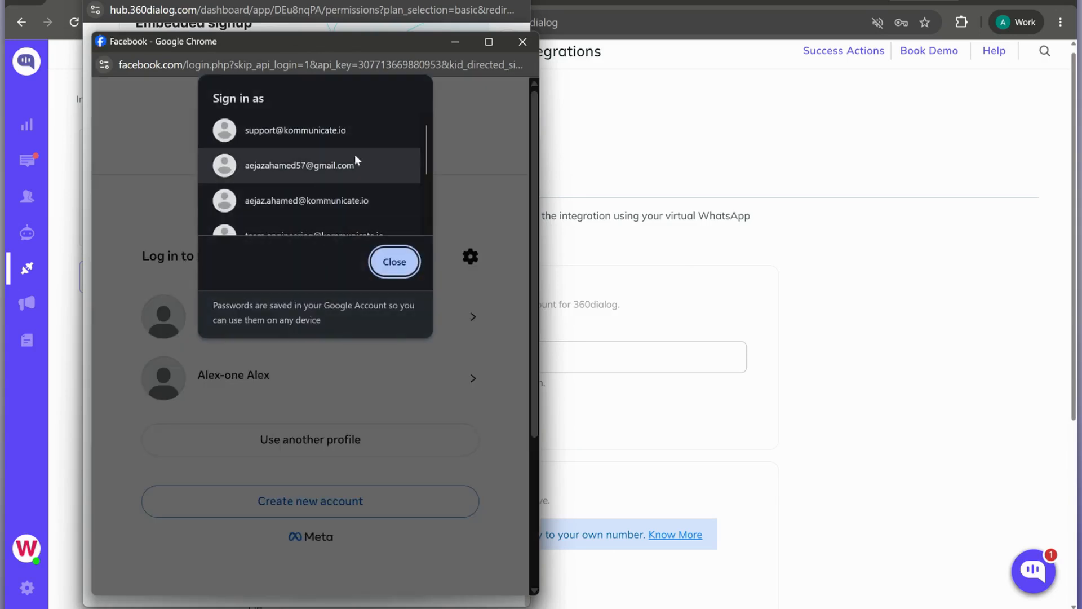
# Log in to Facebook with the saved profile and password, enter the authenticator code, and continue.
pyautogui.click(388, 264)
pyautogui.click(329, 314)
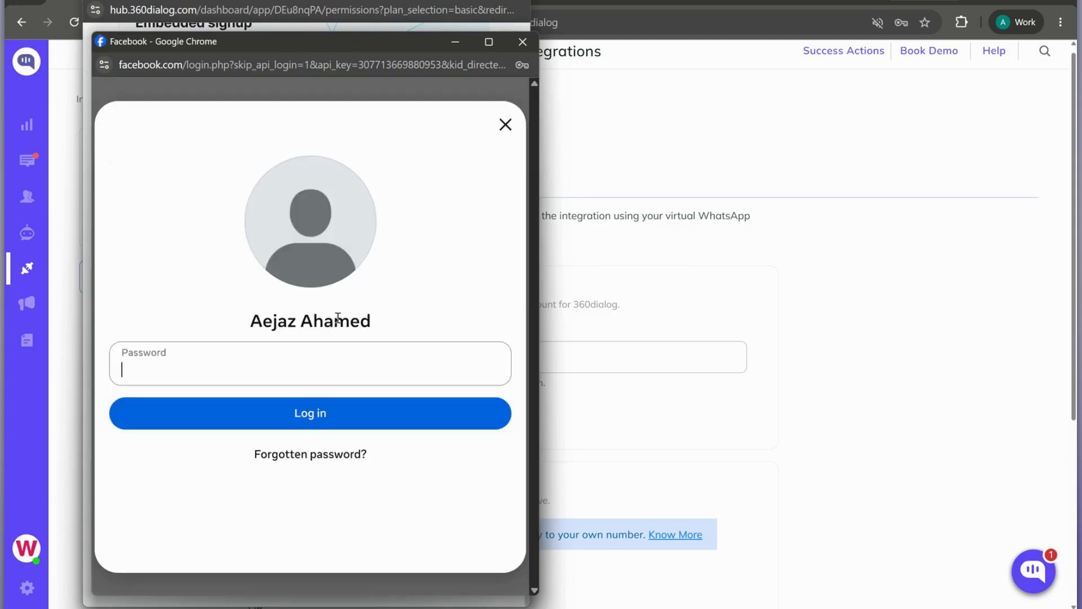
pyautogui.click(295, 131)
pyautogui.click(391, 432)
pyautogui.click(193, 410)
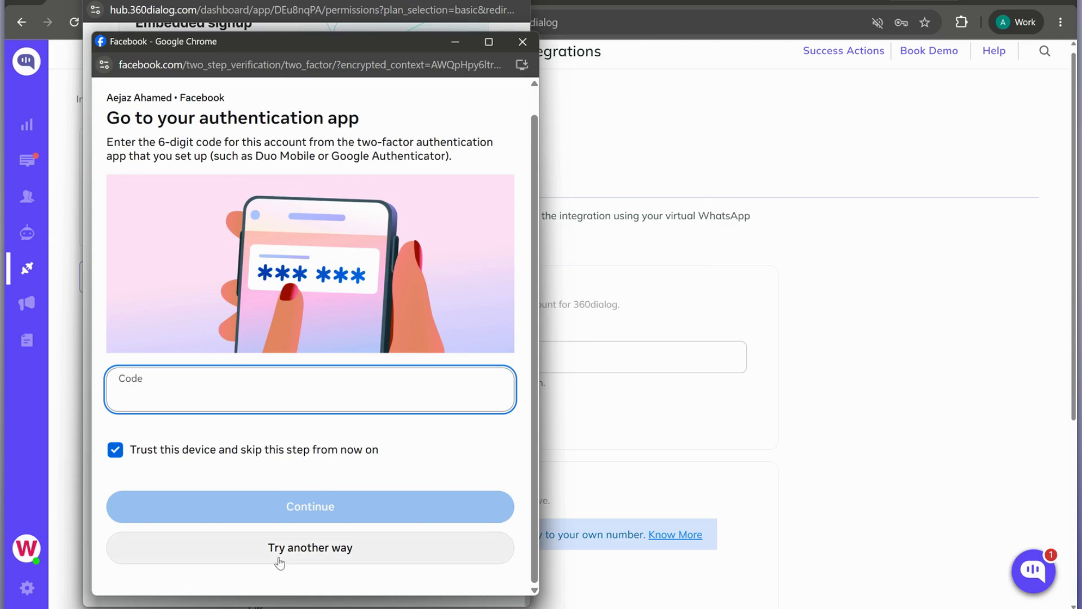
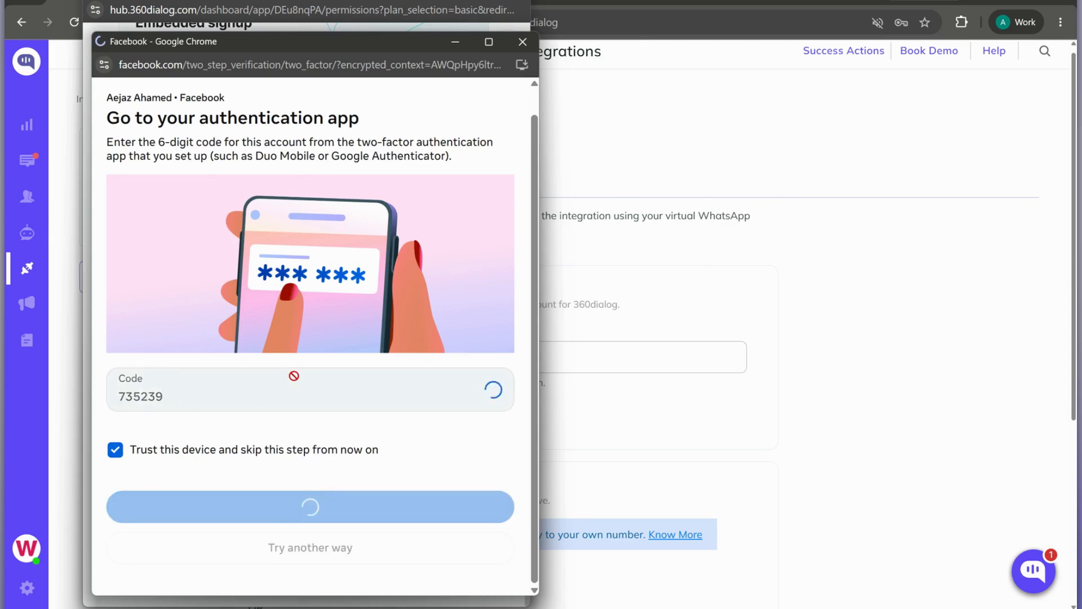
pyautogui.click(472, 542)
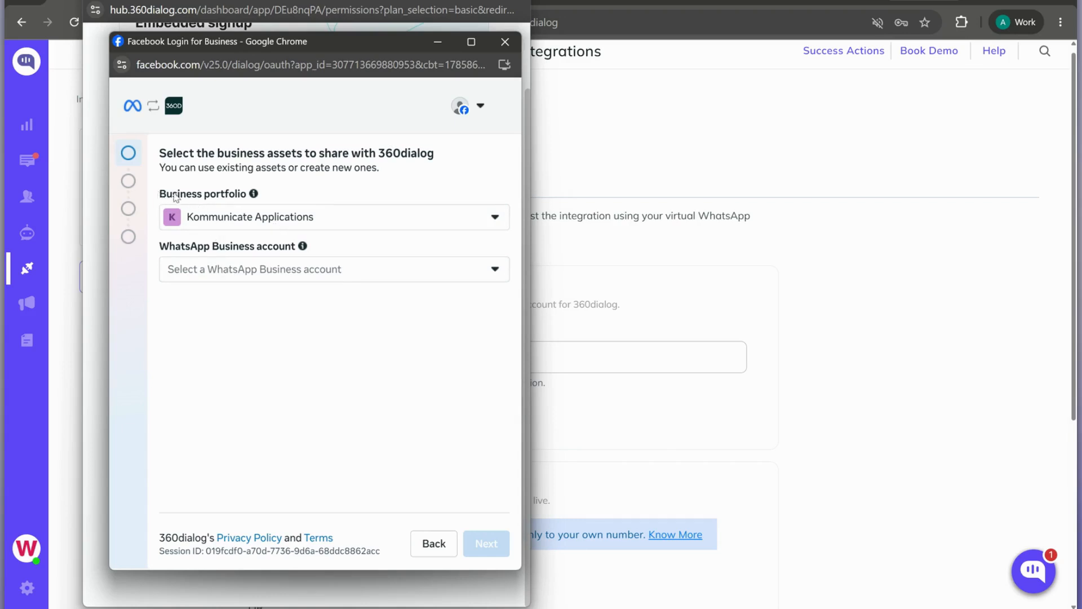
# Select the Kommunicate Applications WhatsApp Business account and proceed to the phone number step.
pyautogui.click(193, 271)
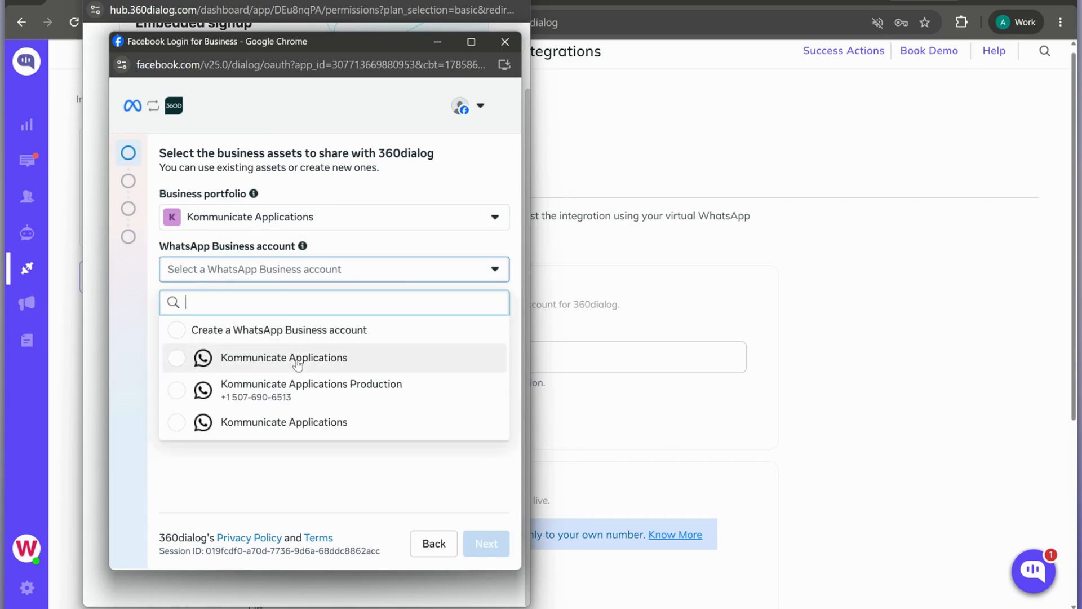
pyautogui.click(268, 360)
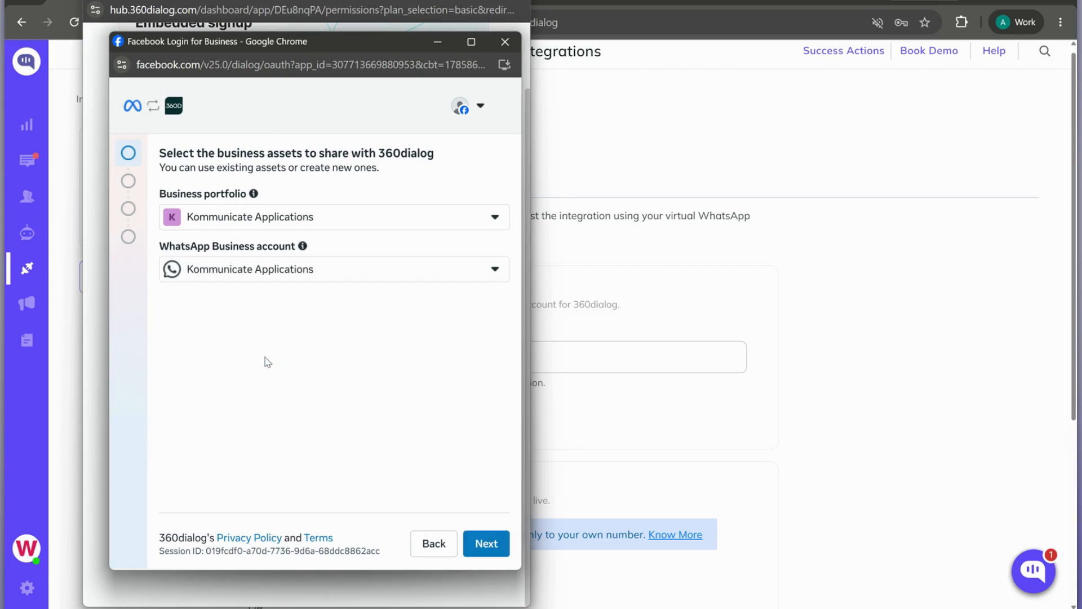
pyautogui.click(486, 543)
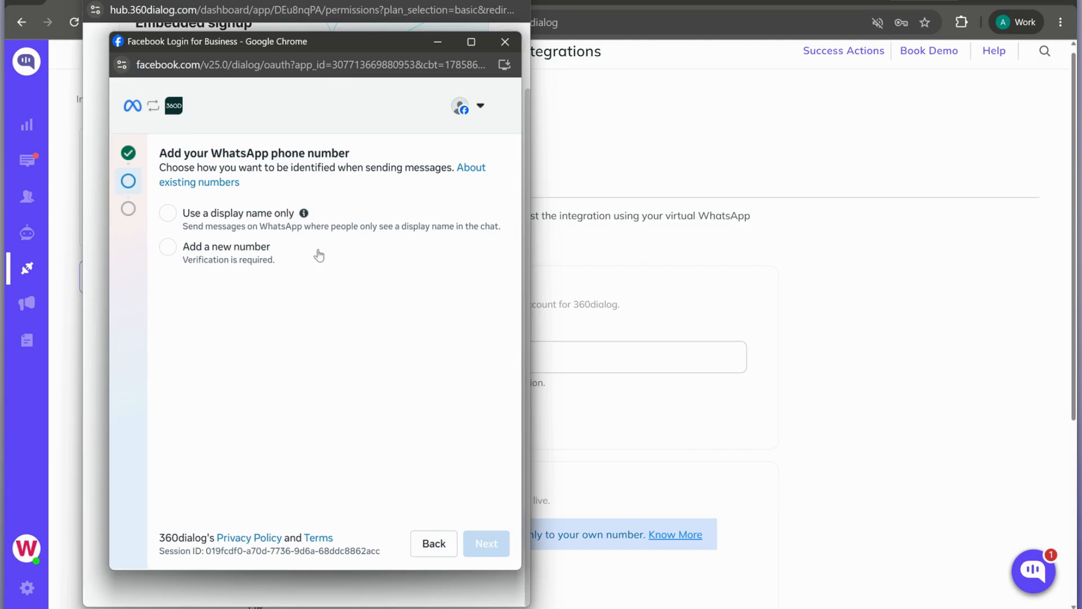
# Use display name Kommunicate Applications and choose to add a new phone number.
pyautogui.click(168, 213)
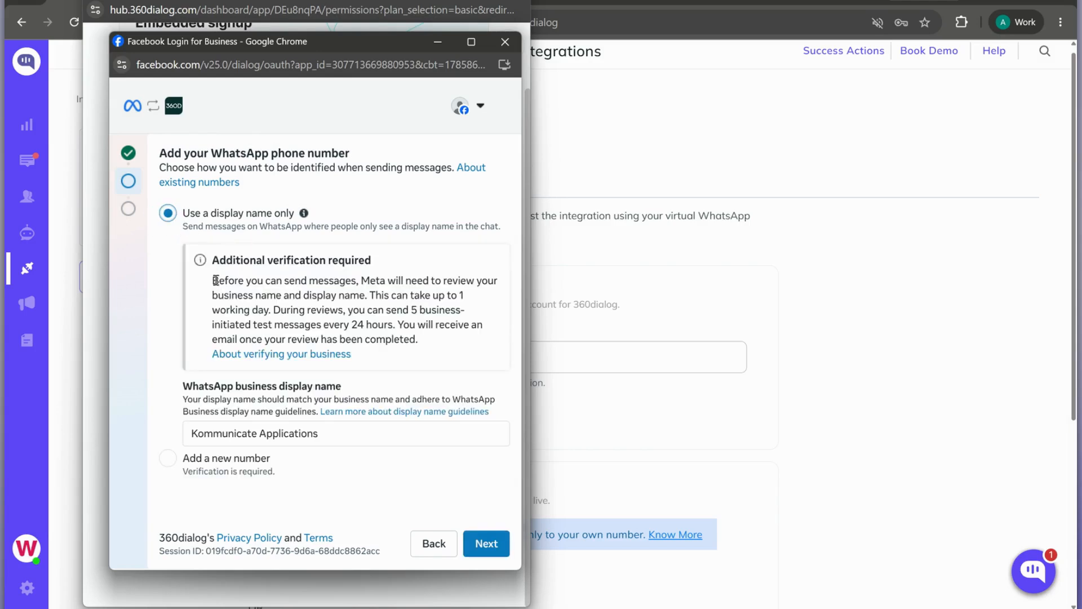
pyautogui.moveTo(419, 340); pyautogui.dragTo(210, 280)
pyautogui.click(201, 312)
pyautogui.click(174, 464)
pyautogui.click(315, 305)
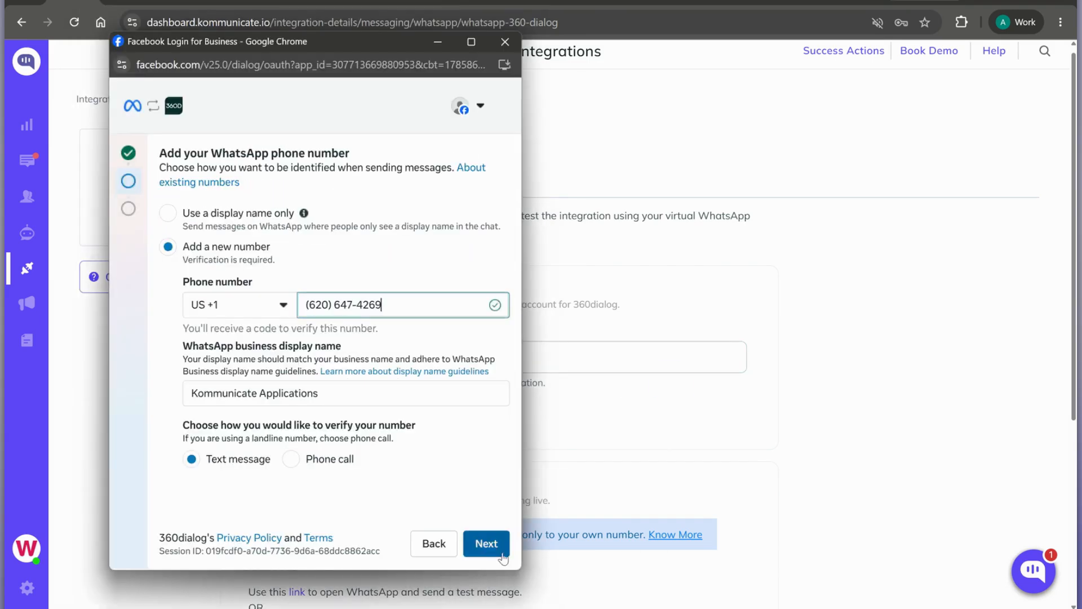
# Submit the phone number, then copy the WhatsApp code from Twilio's newest message log into Facebook.
pyautogui.press('Return')
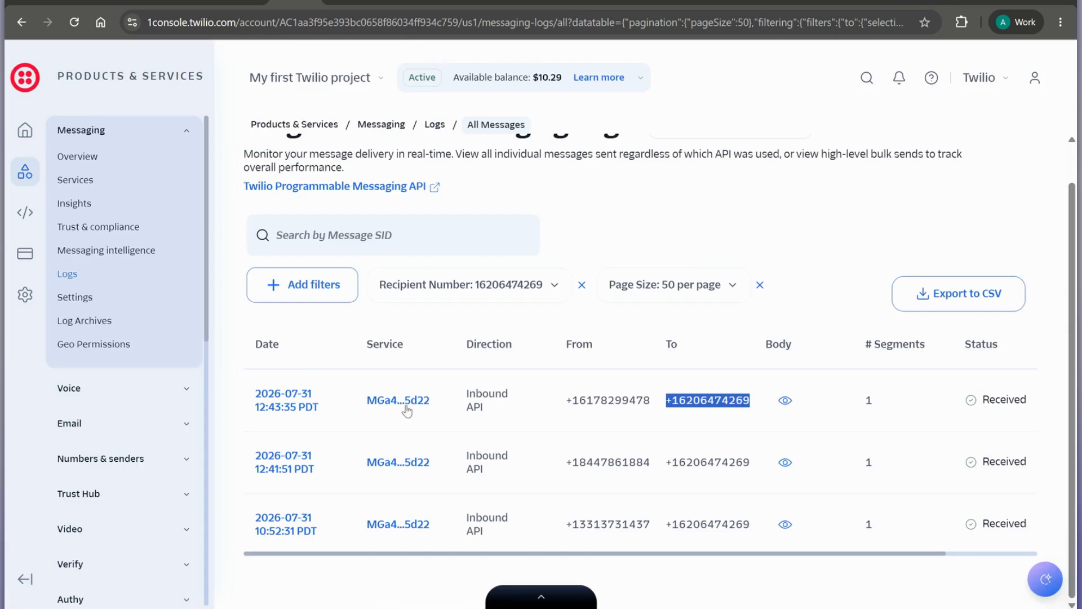
pyautogui.press('F5')
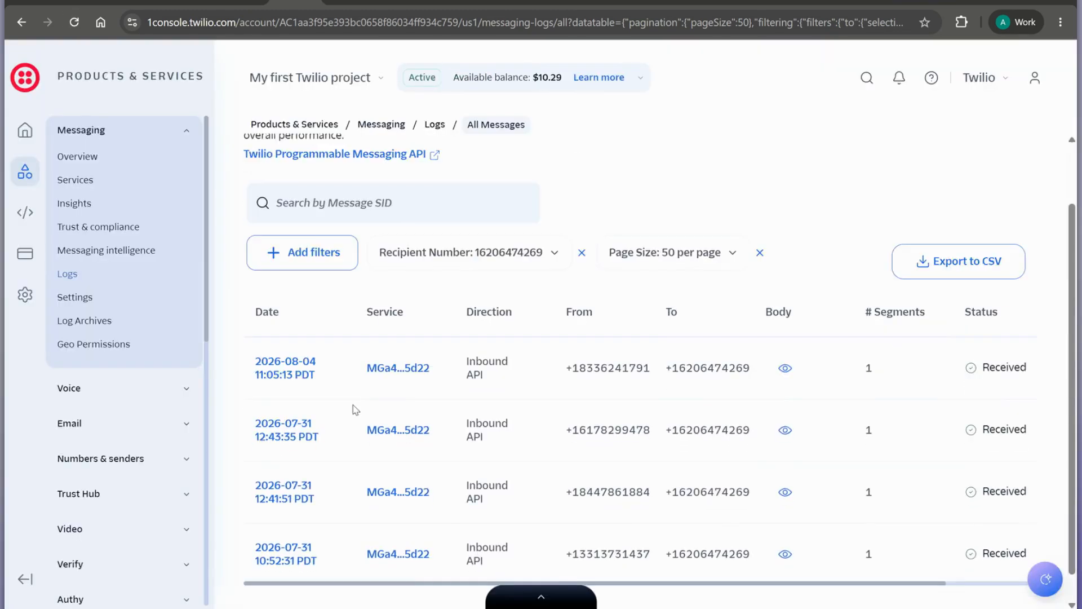
pyautogui.click(785, 367)
pyautogui.moveTo(557, 432); pyautogui.dragTo(606, 433)
pyautogui.hotkey('ctrl', 'c')
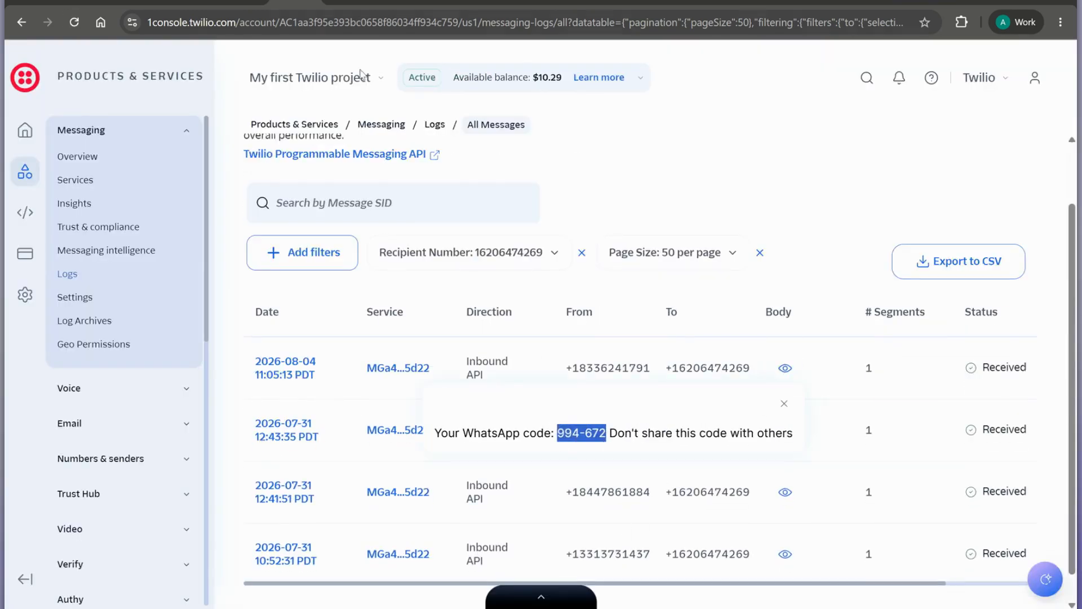
pyautogui.hotkey('alt', 'Tab')
pyautogui.hotkey('ctrl', 'v')
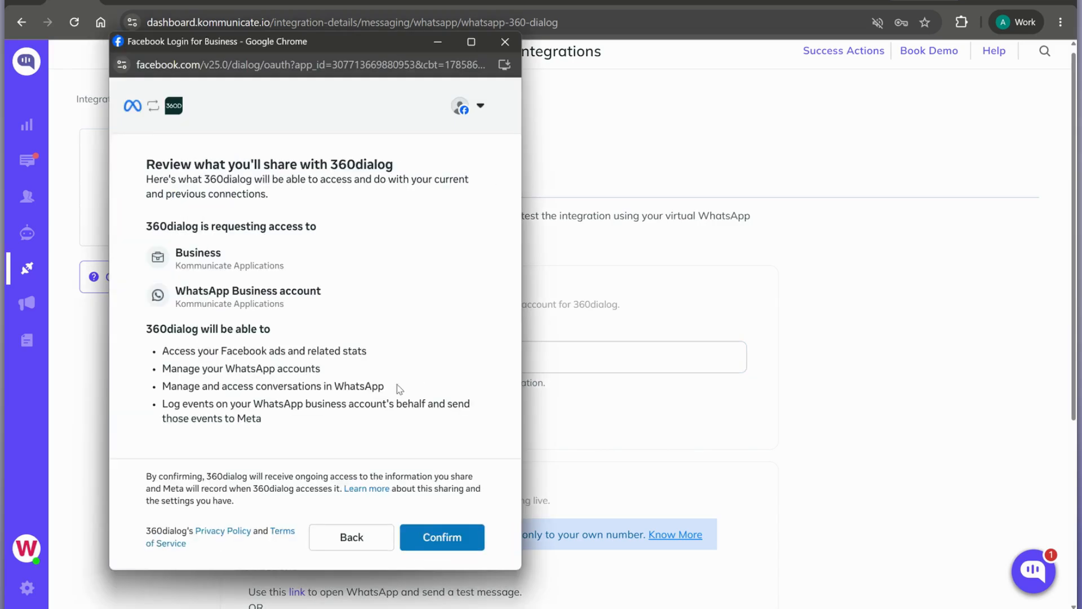
# Confirm sharing the assets with 360dialog and finish connecting the account.
pyautogui.click(449, 535)
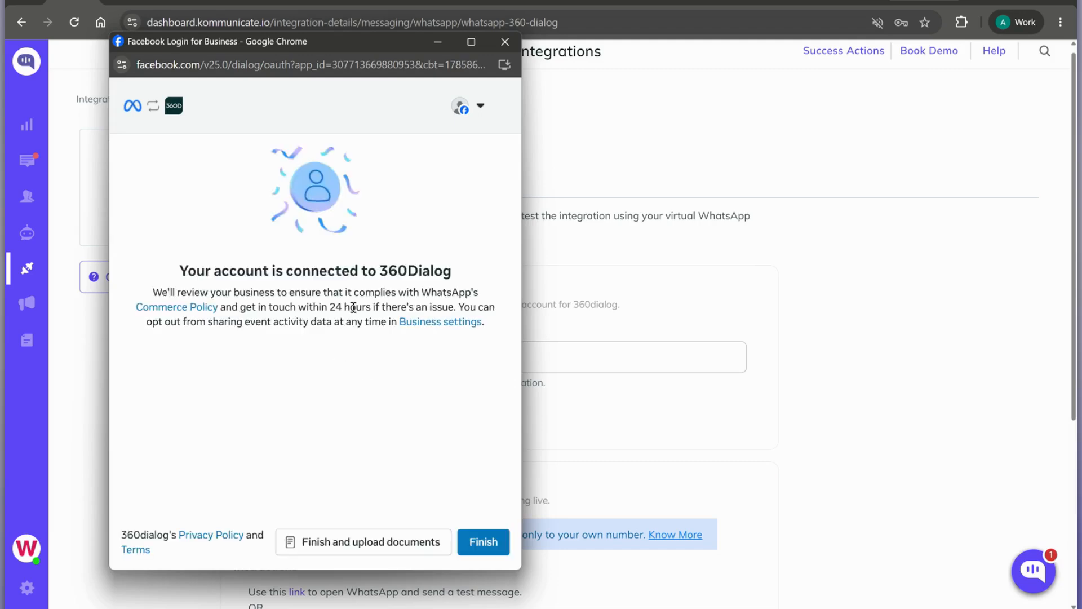
pyautogui.click(481, 542)
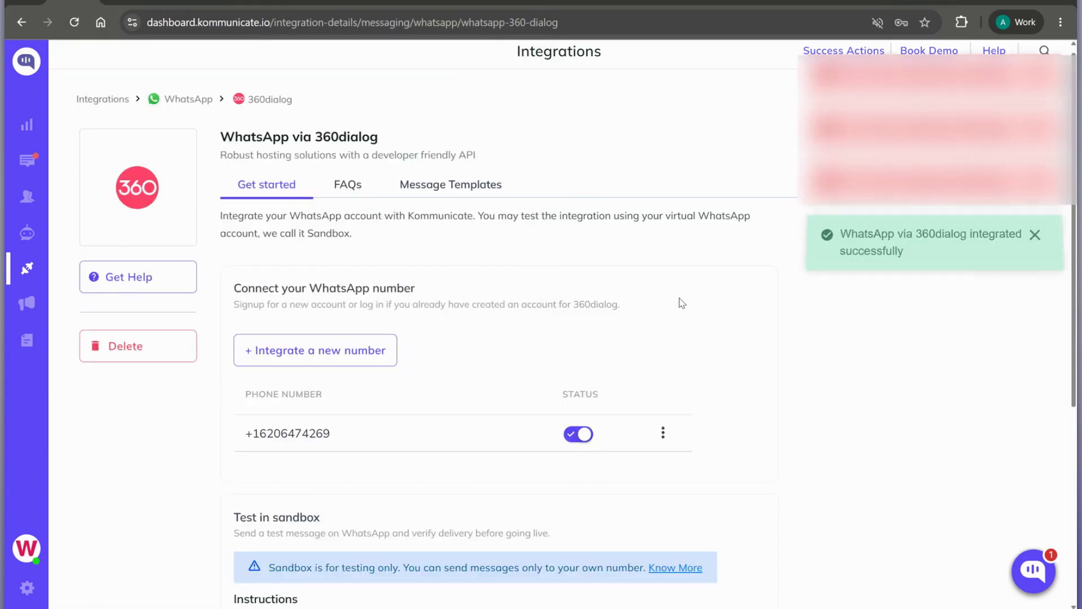
# Review the 360dialog integration details and the newest WhatsApp chat's bot greeting, then return to Integrations.
pyautogui.click(27, 160)
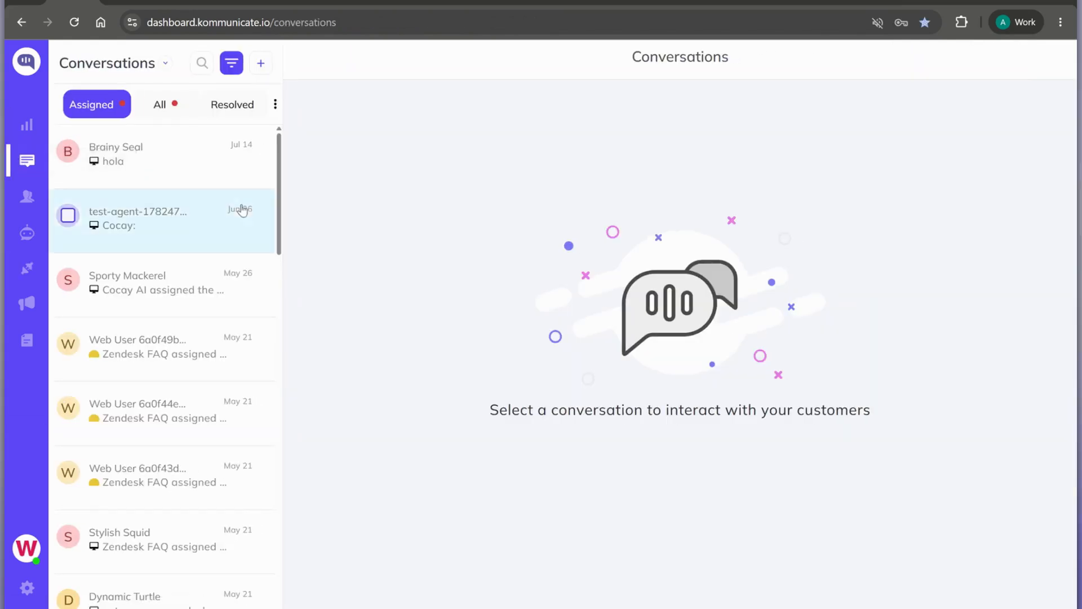
pyautogui.click(26, 268)
pyautogui.click(281, 220)
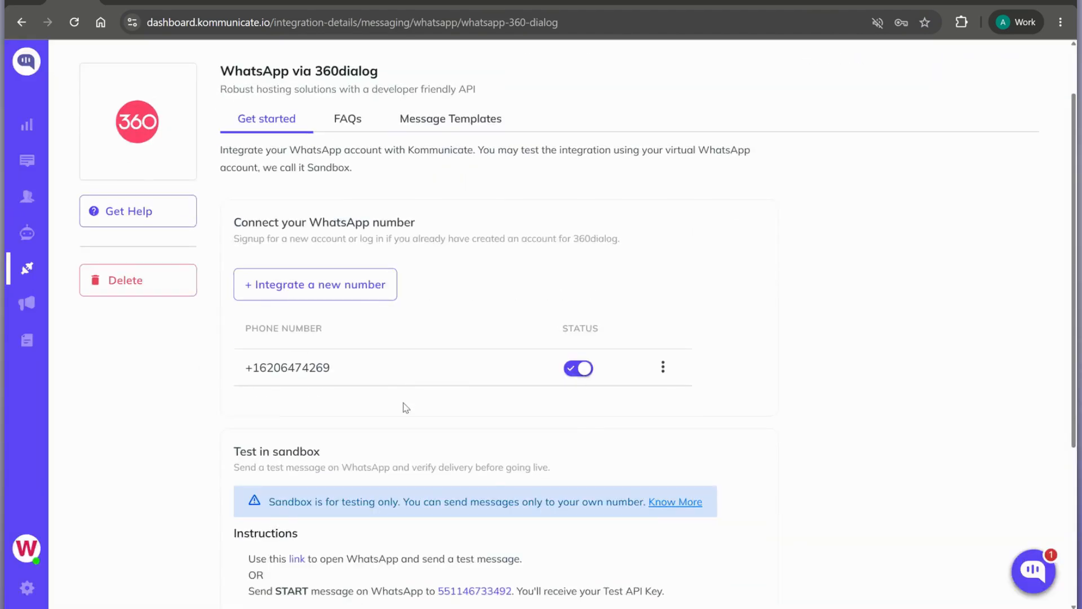
pyautogui.click(26, 160)
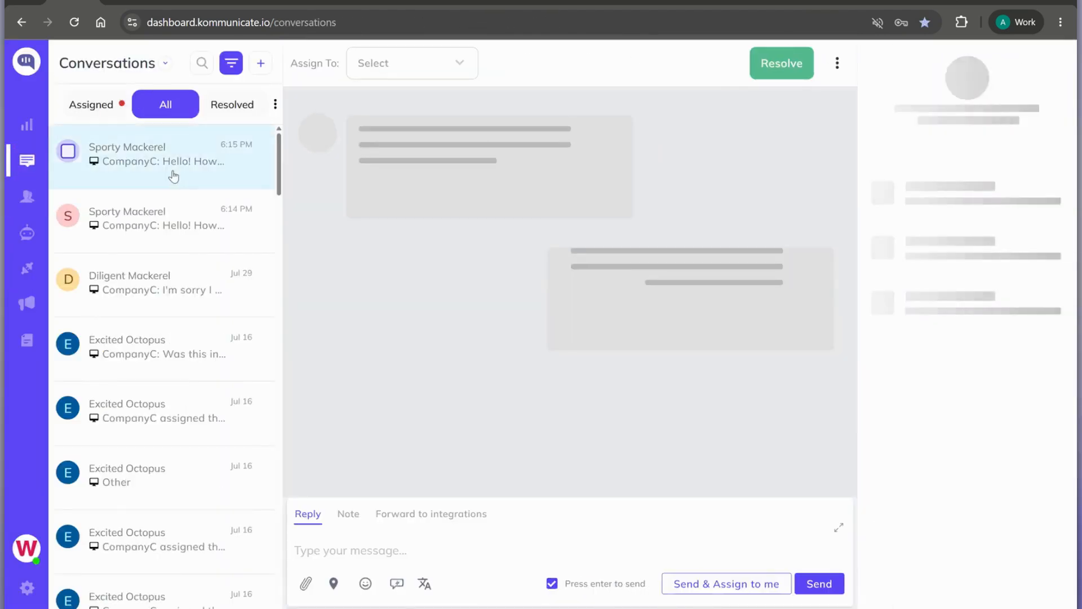
pyautogui.click(166, 158)
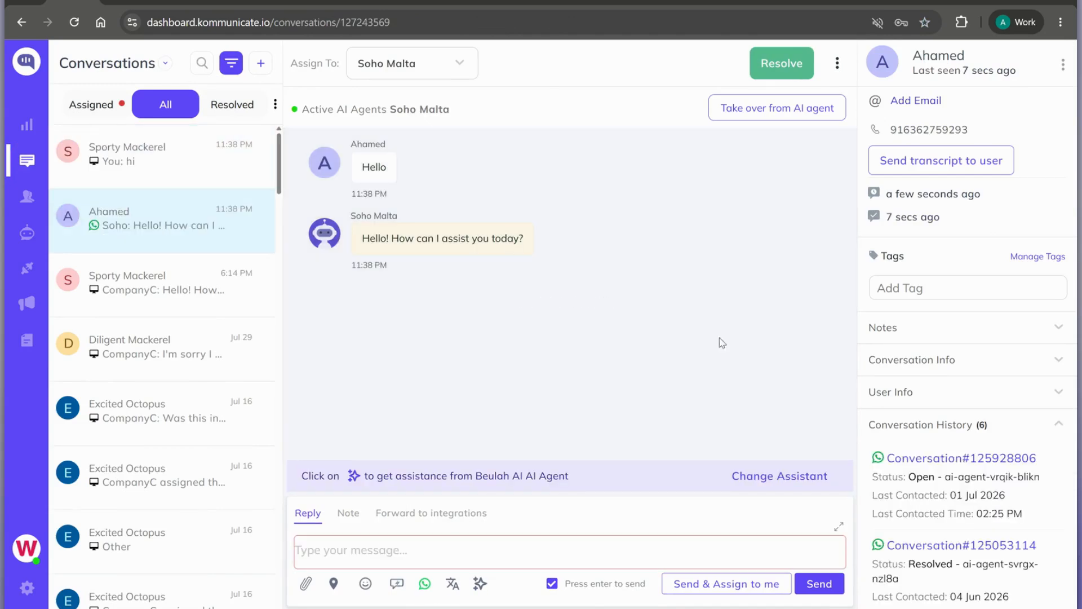
pyautogui.moveTo(361, 238); pyautogui.dragTo(523, 245)
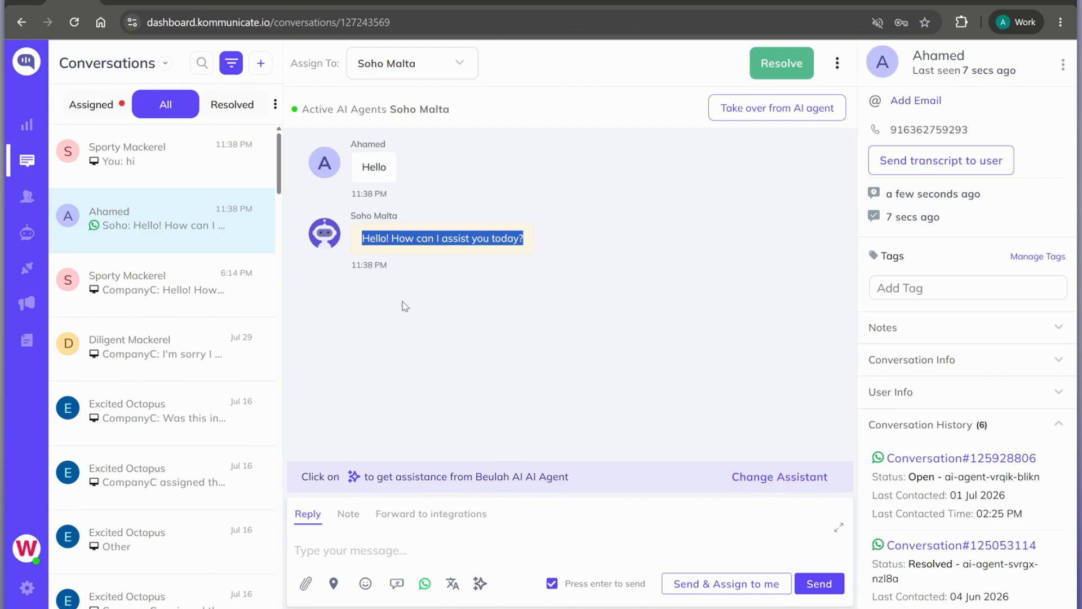
pyautogui.click(27, 268)
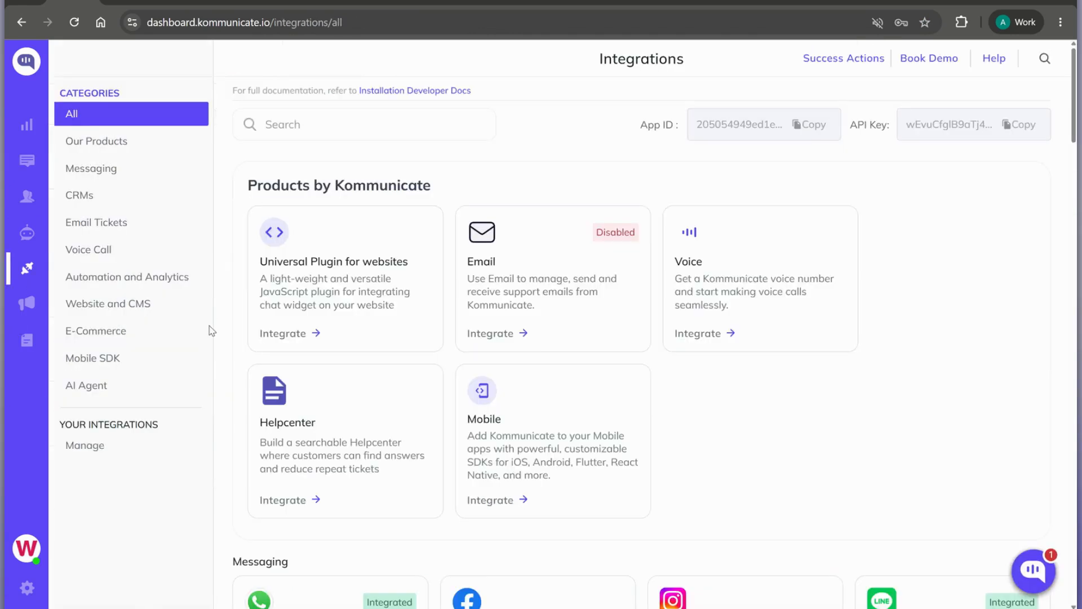
# Open the 360dialog integration's Message Templates tab, try Add Message Template, and come back.
pyautogui.click(147, 168)
pyautogui.click(285, 259)
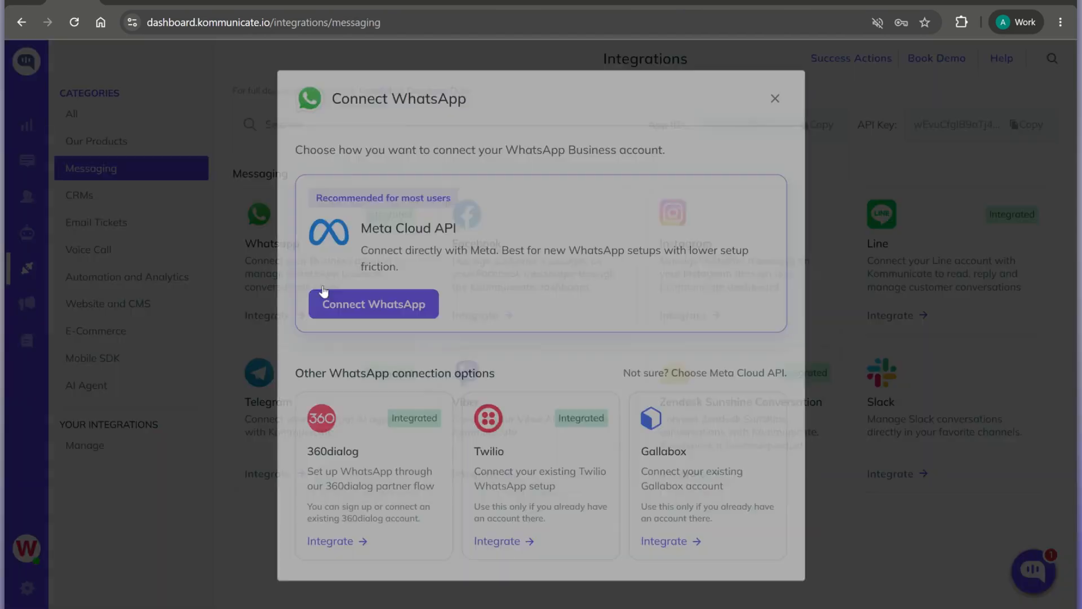
pyautogui.click(360, 474)
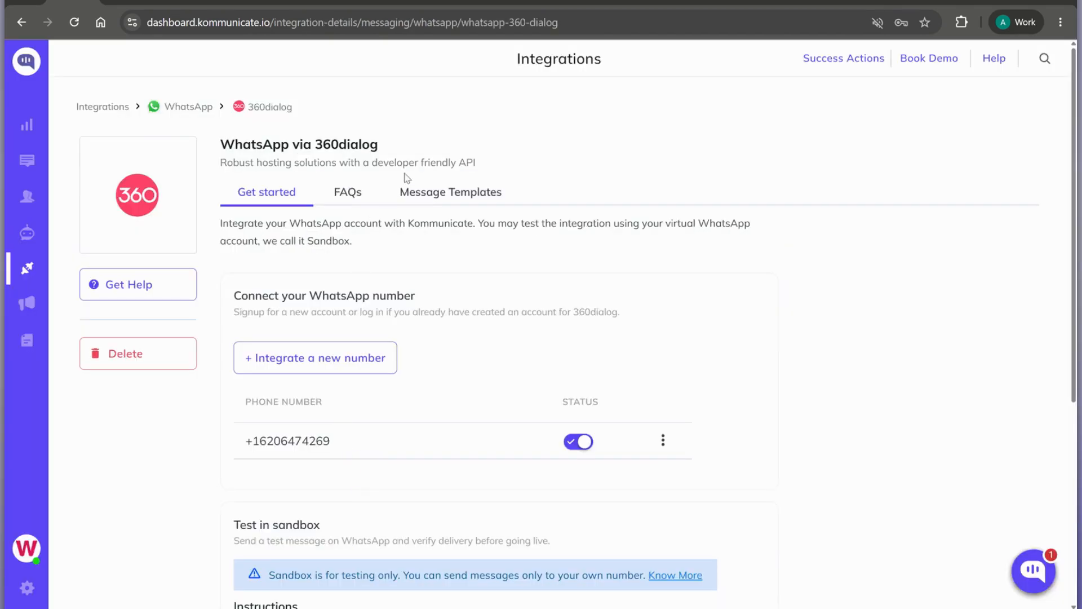
pyautogui.click(451, 193)
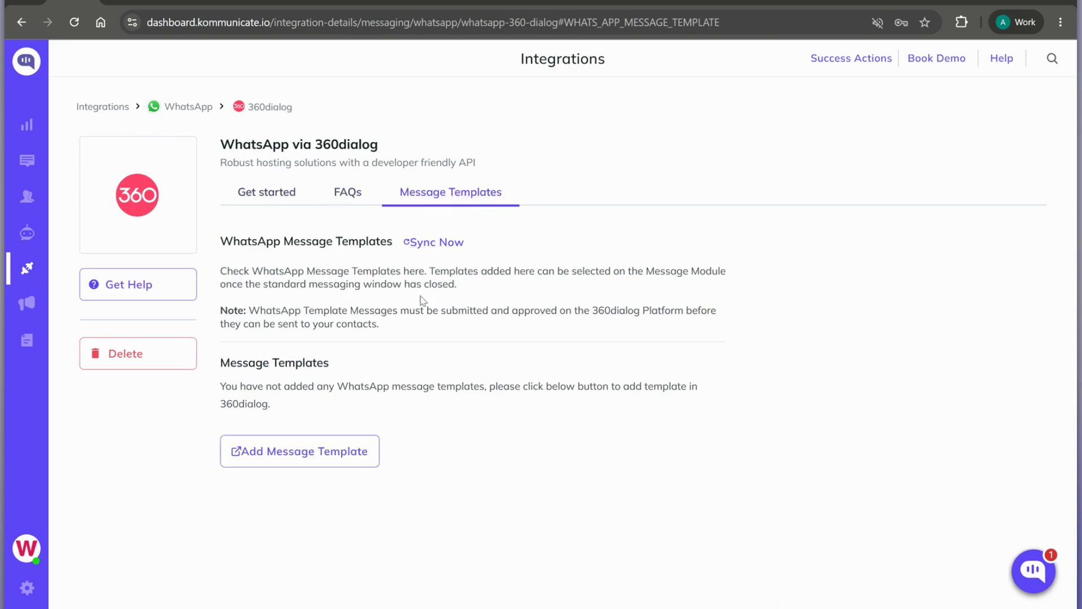
pyautogui.click(363, 449)
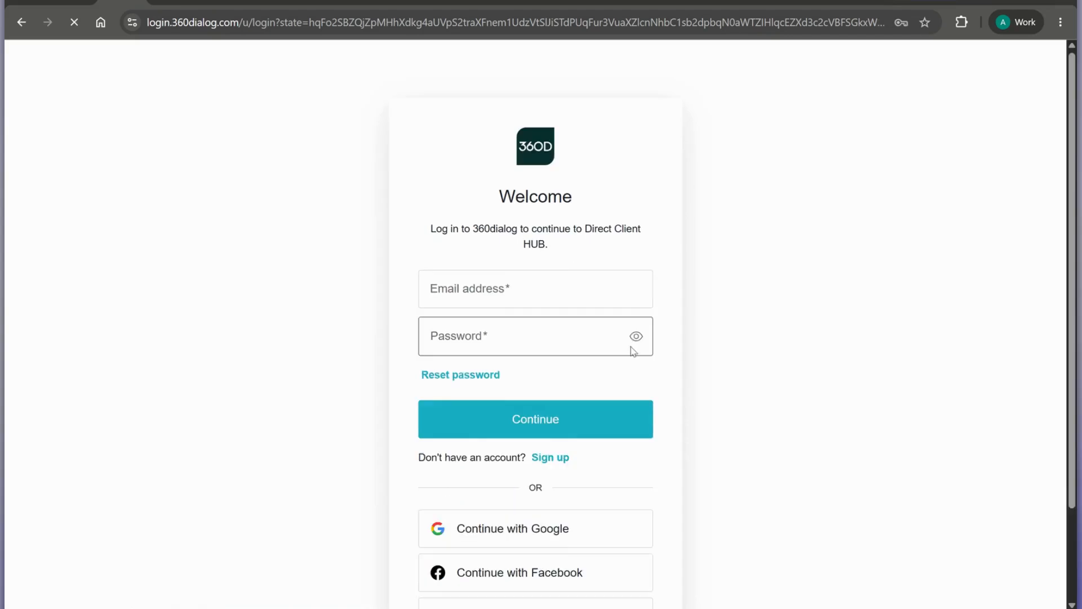
pyautogui.click(72, 1)
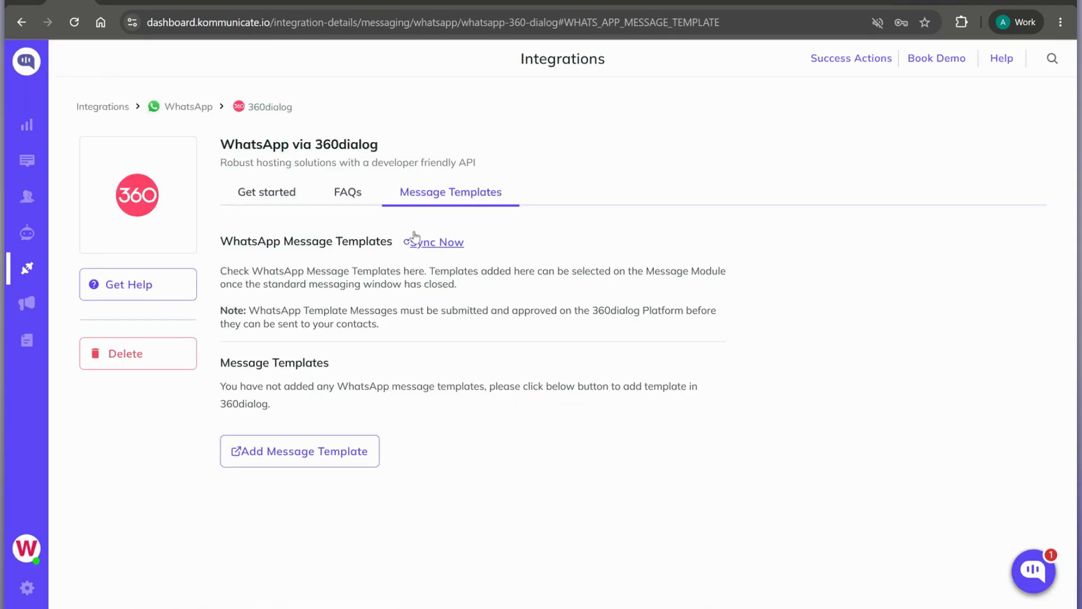